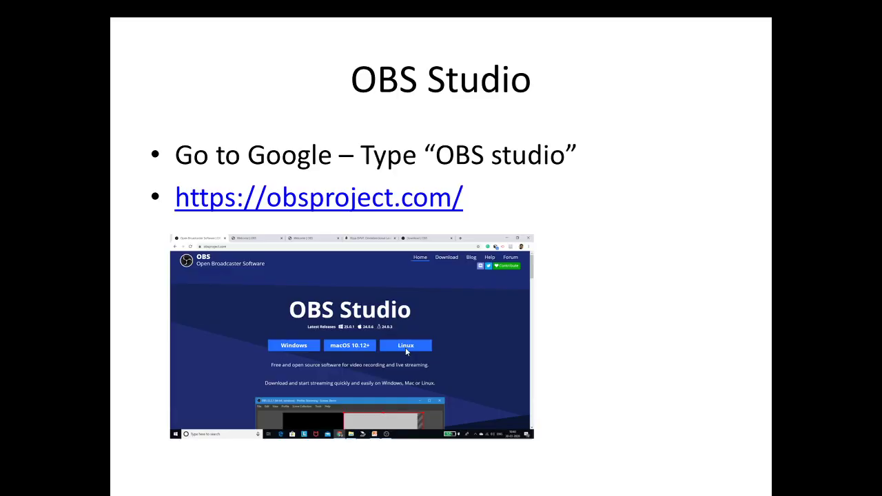
# End the slideshow and bring up the OBS 'Thank you for downloading' page in Chrome
pyautogui.press('Escape')
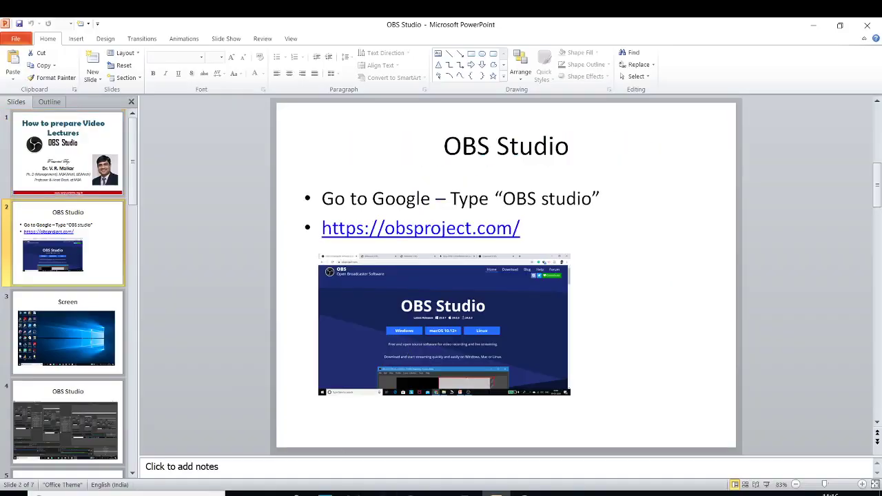
pyautogui.hotkey('alt', 'Tab')
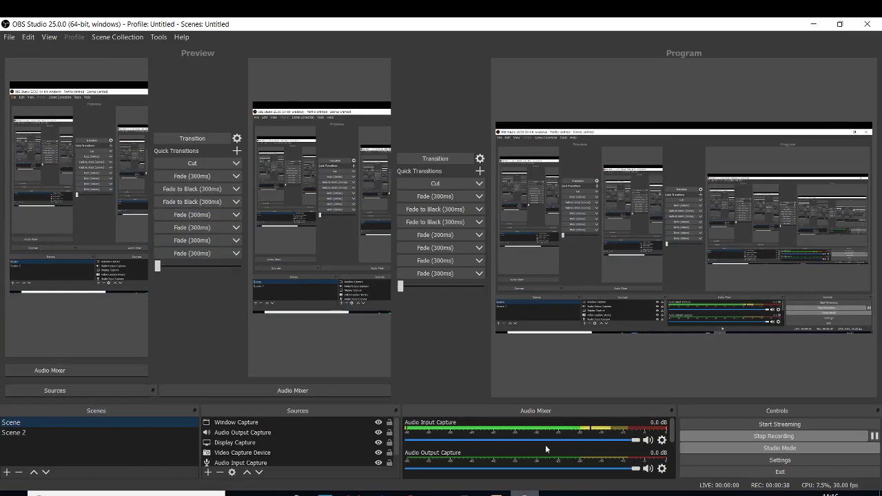
pyautogui.click(814, 25)
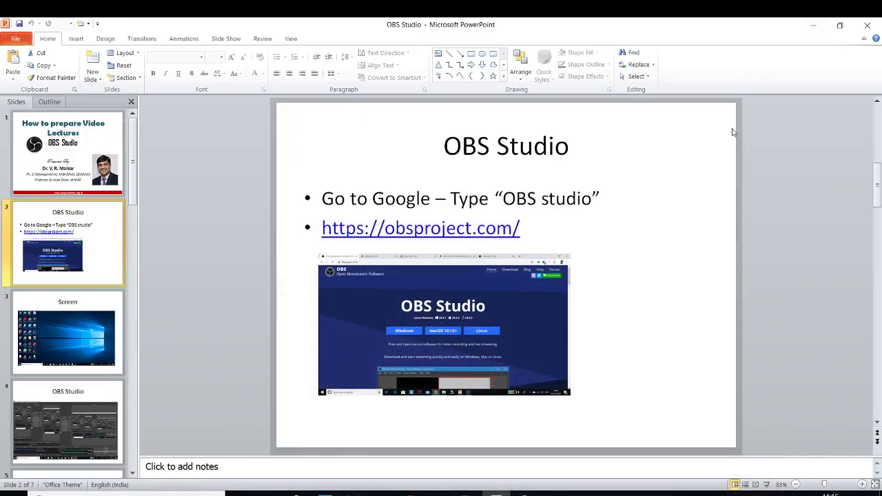
pyautogui.click(411, 494)
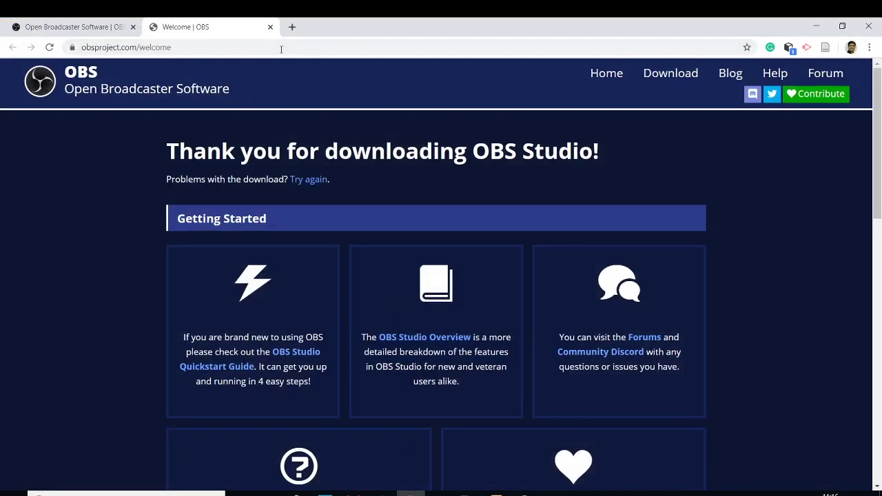
# Search Google for 'OBS studio' in a new browser tab
pyautogui.click(292, 27)
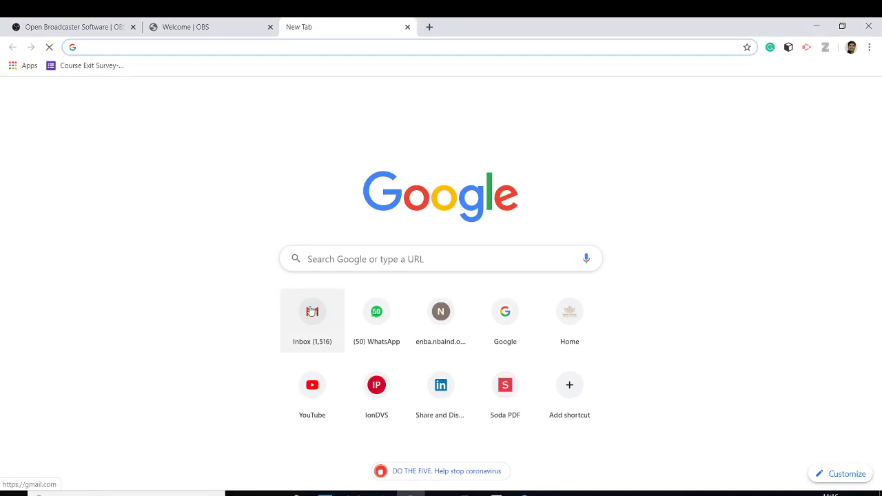
pyautogui.click(321, 259)
pyautogui.write('OBS')
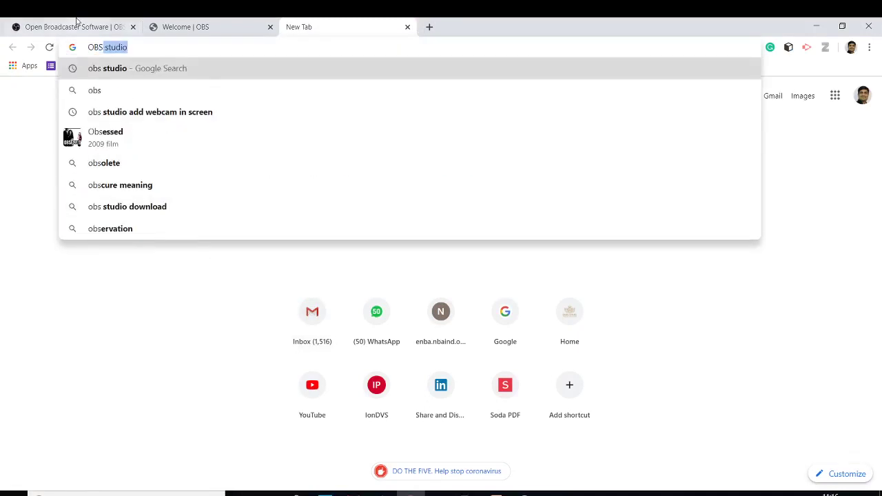
pyautogui.click(114, 72)
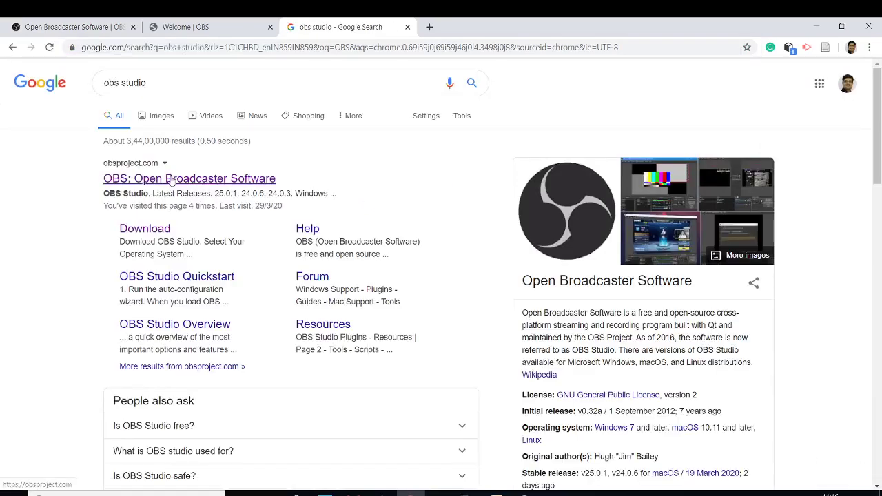
# Open the official obsproject.com site, cancel the installer save prompt, and minimize Chrome
pyautogui.click(173, 178)
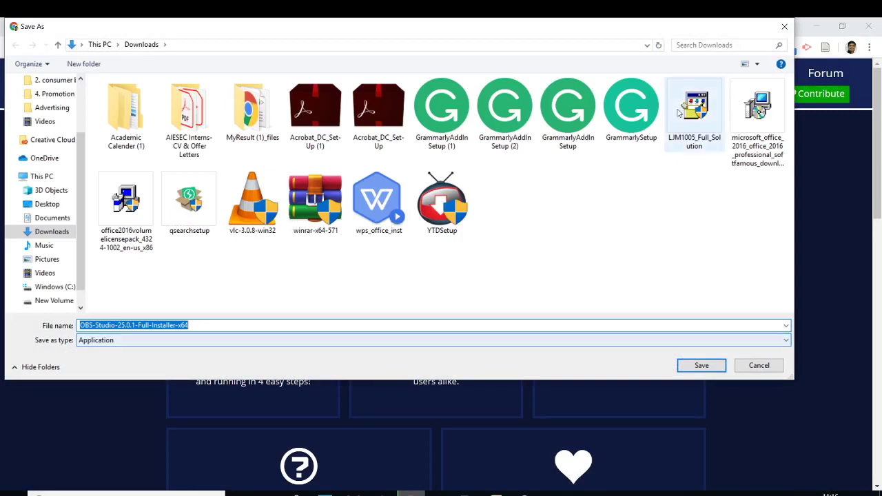
pyautogui.click(786, 29)
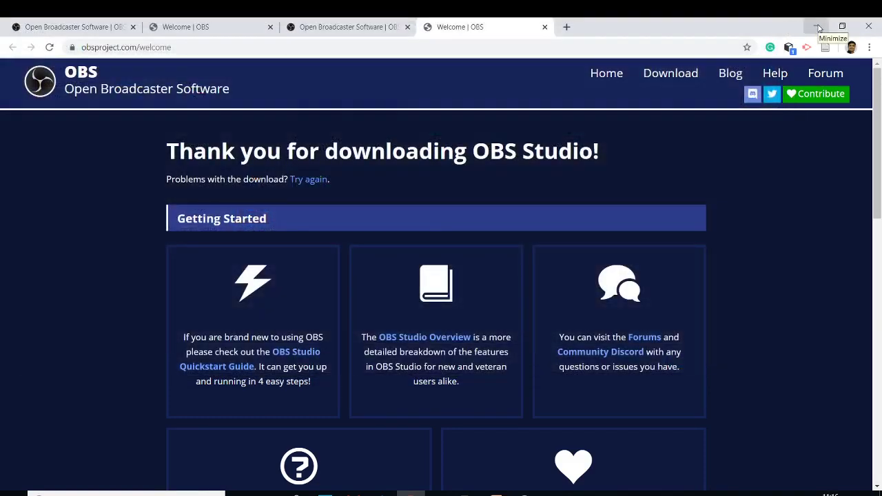
pyautogui.click(818, 28)
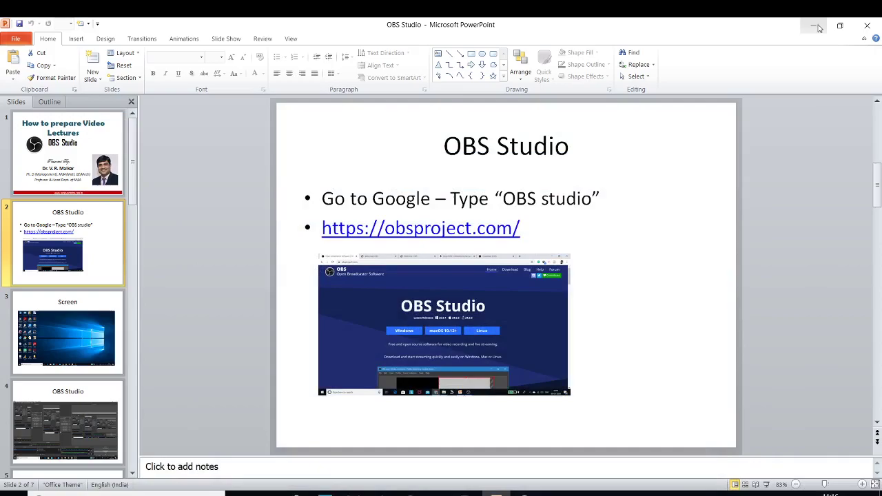
# Minimize PowerPoint and restore the OBS Studio 25.0.0 window with its scenes and sources
pyautogui.click(819, 28)
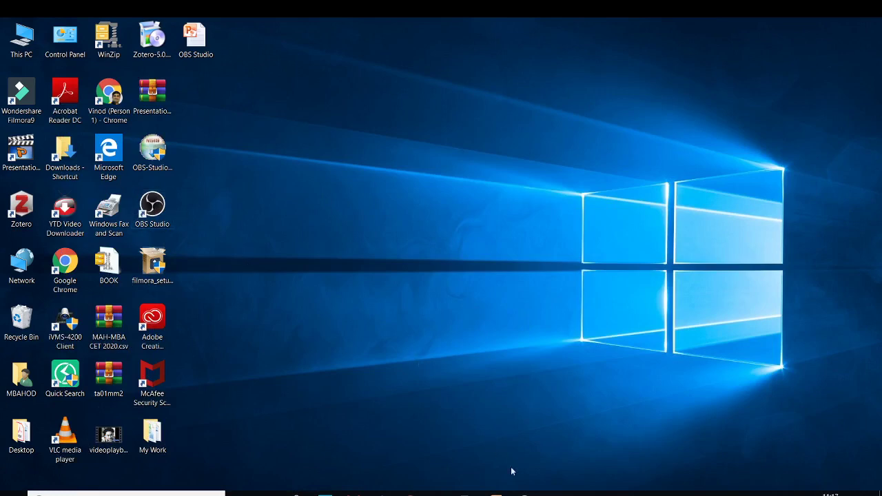
pyautogui.click(526, 494)
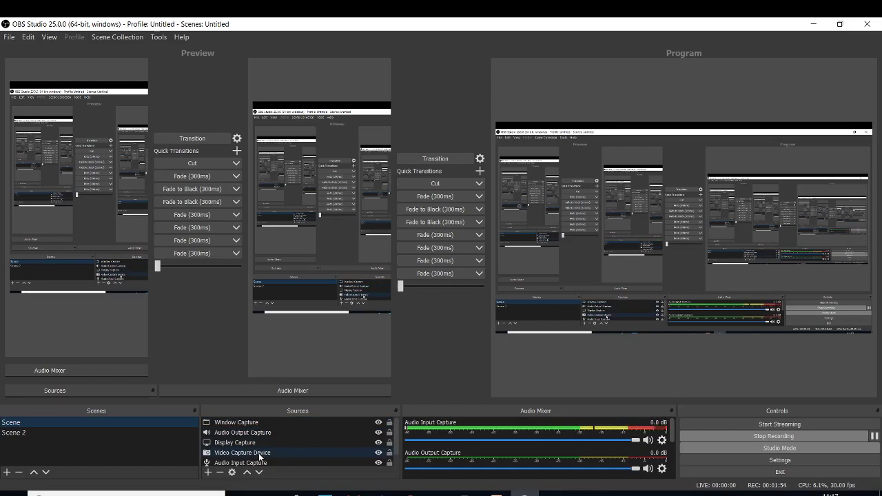
pyautogui.doubleClick(259, 457)
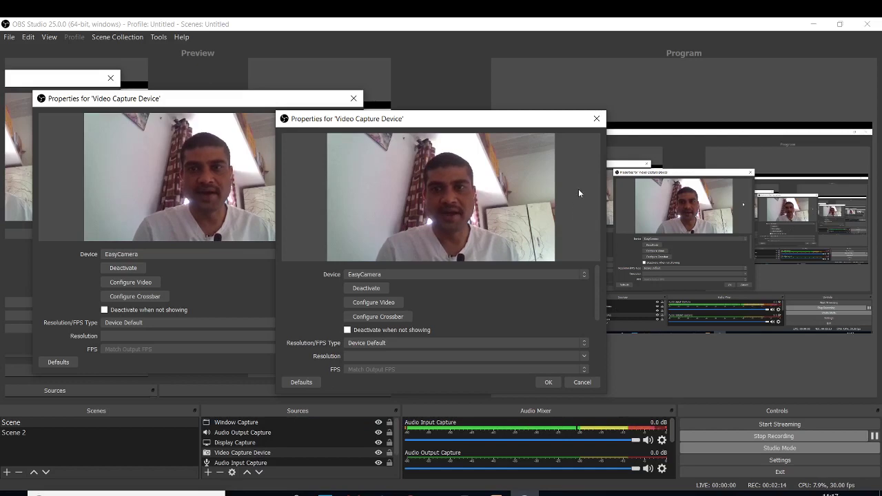
pyautogui.click(597, 118)
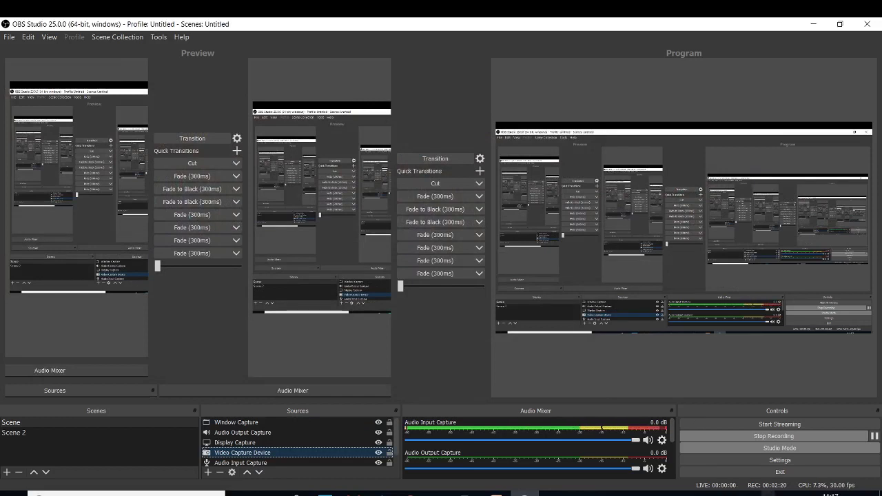
pyautogui.click(775, 466)
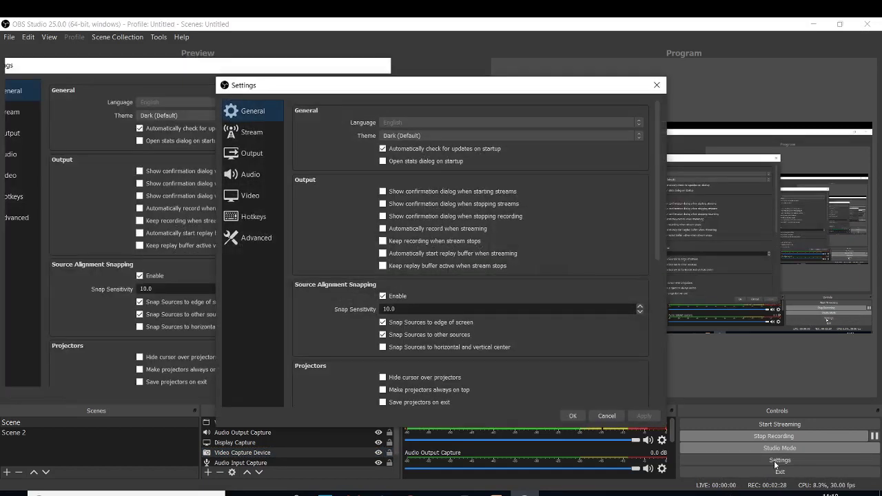
pyautogui.click(260, 219)
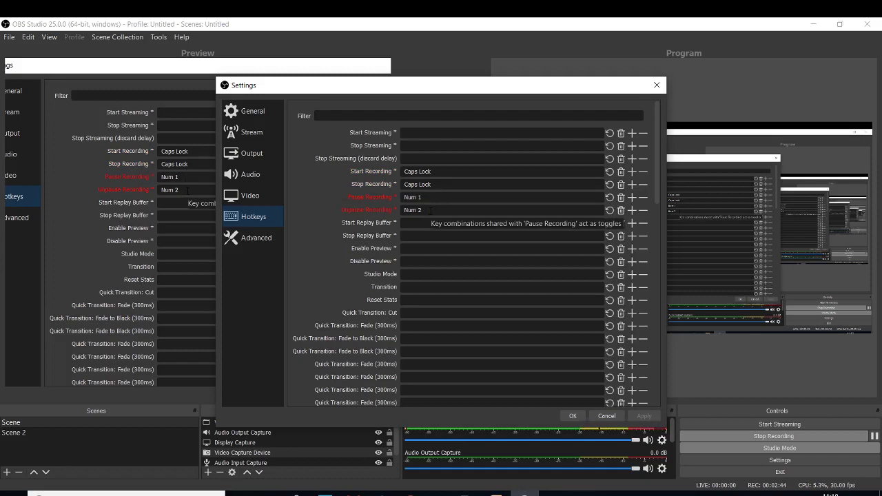
pyautogui.click(657, 87)
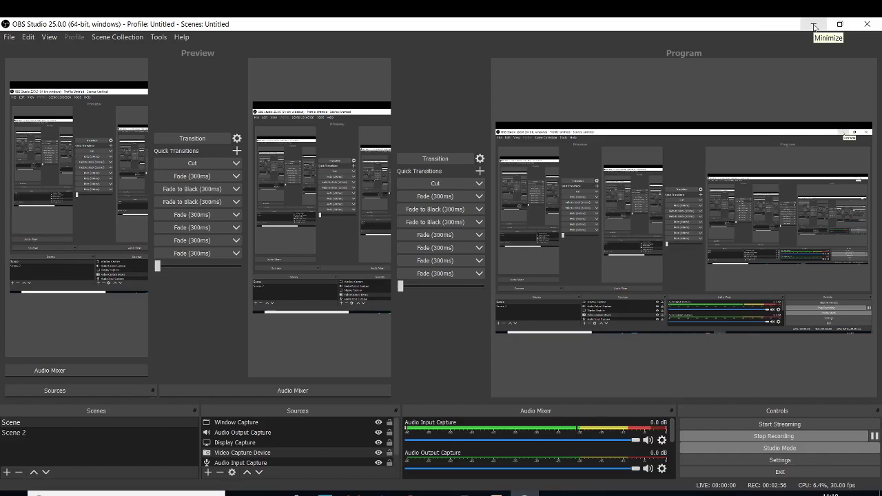
# Search 'BOYA BYM1 AMAZON' in a new Chrome tab, then return to the PowerPoint slides
pyautogui.click(814, 27)
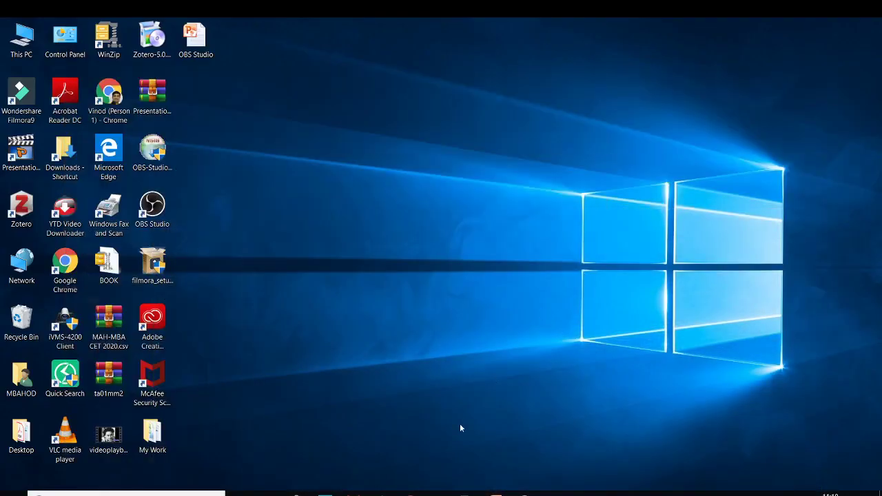
pyautogui.click(411, 494)
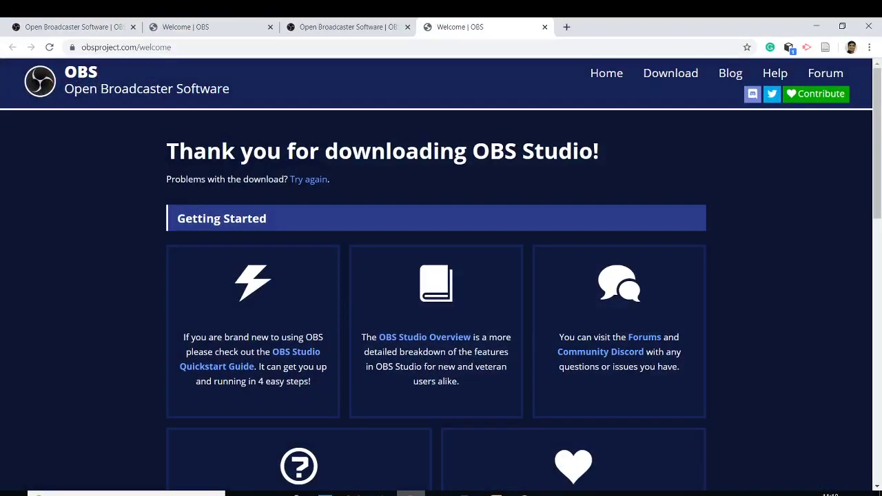
pyautogui.click(566, 27)
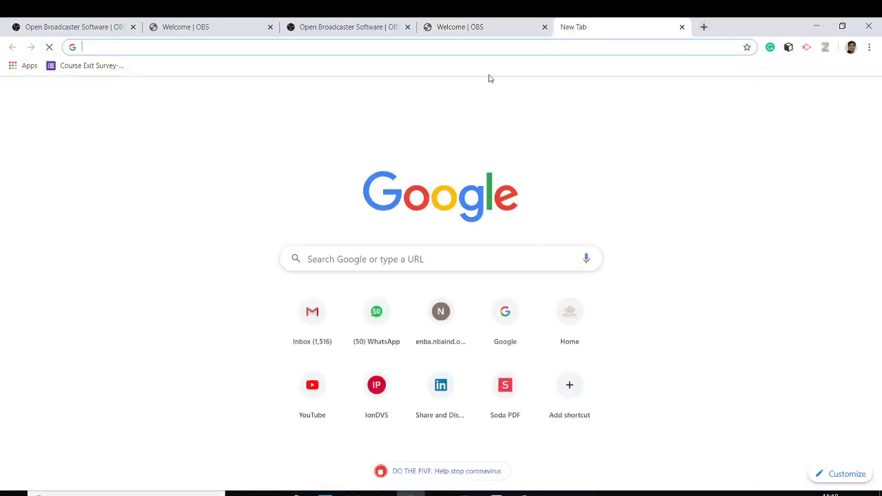
pyautogui.click(319, 259)
pyautogui.write('BOYA')
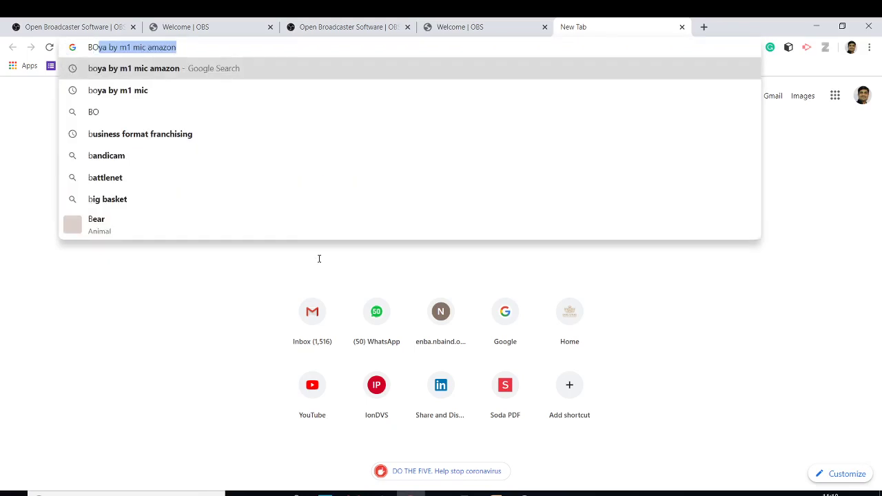
pyautogui.write(' BYM')
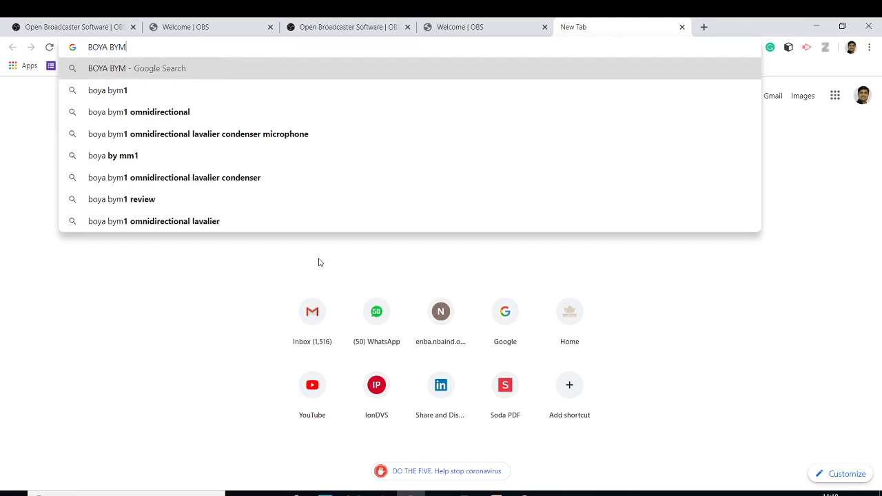
pyautogui.write('1 AM')
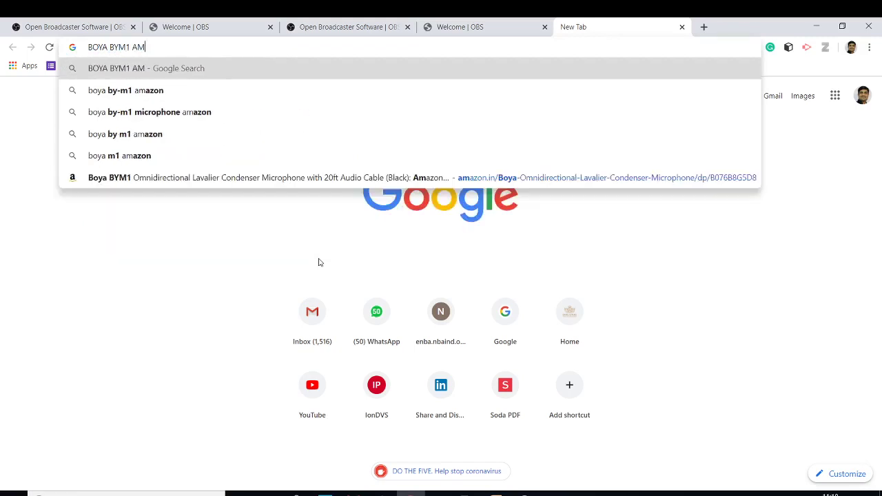
pyautogui.write('AZ')
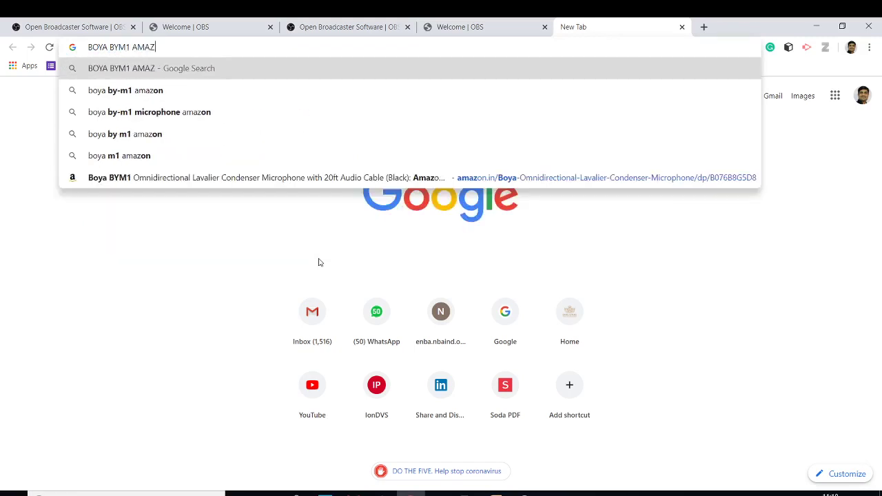
pyautogui.write('ON')
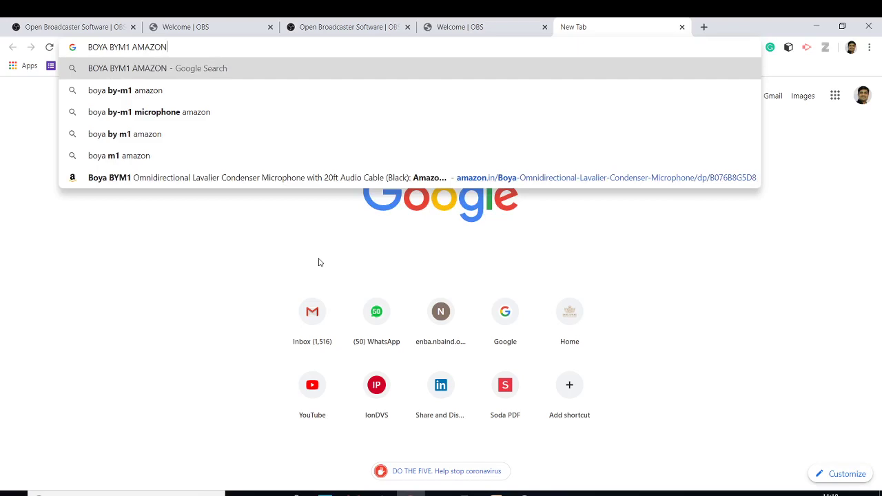
pyautogui.press('Return')
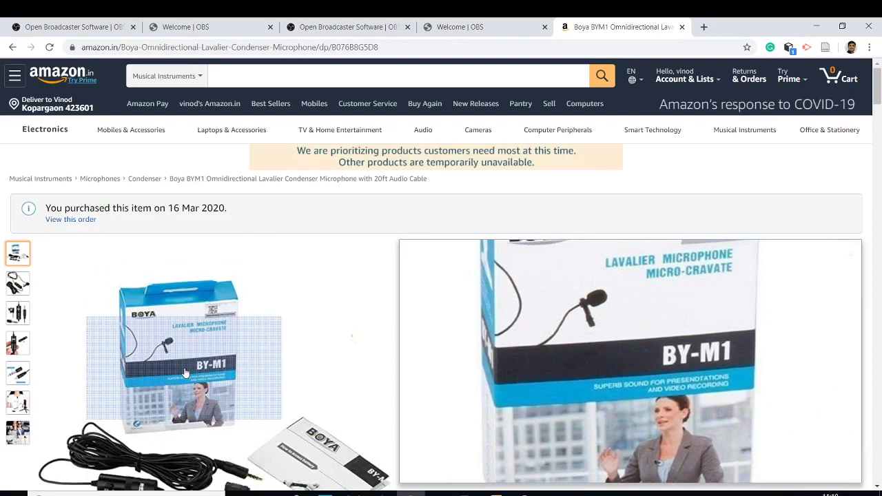
pyautogui.moveTo(497, 492)
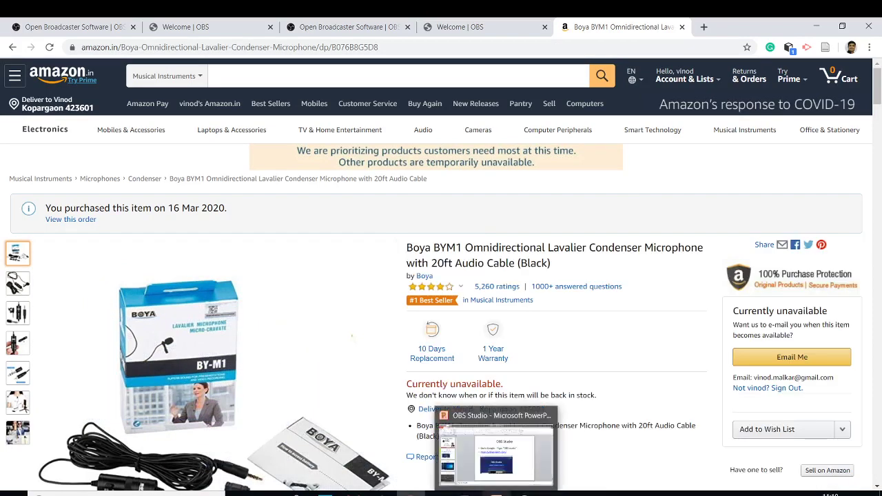
pyautogui.click(496, 452)
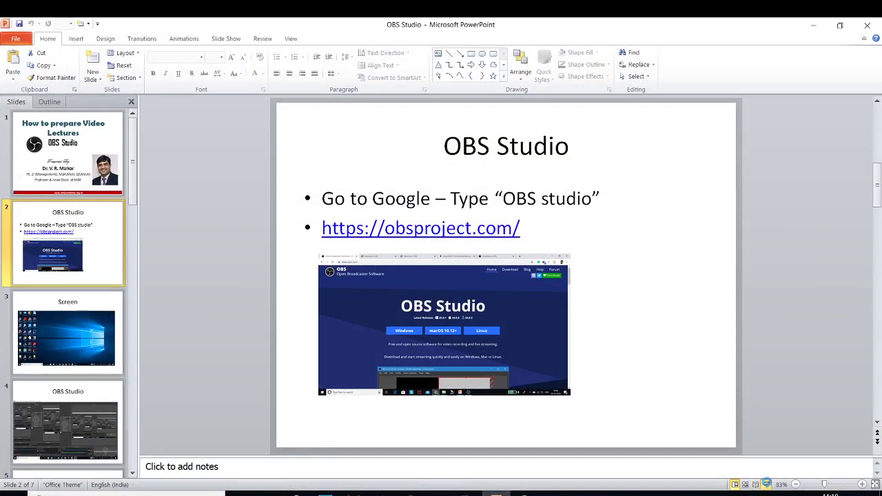
# Present the deck to the 'For Voice clarity' slide, end the show, and minimize PowerPoint and Chrome
pyautogui.click(767, 484)
pyautogui.press('Right')
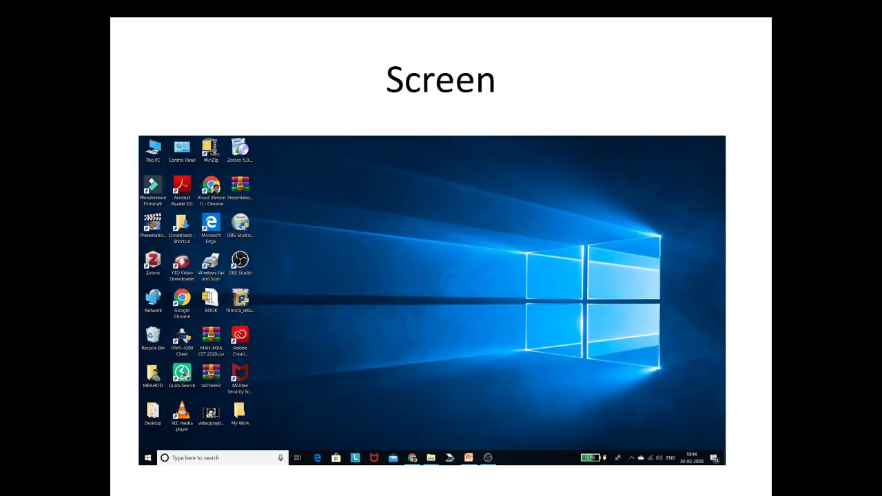
pyautogui.press('Left')
pyautogui.press('Right')
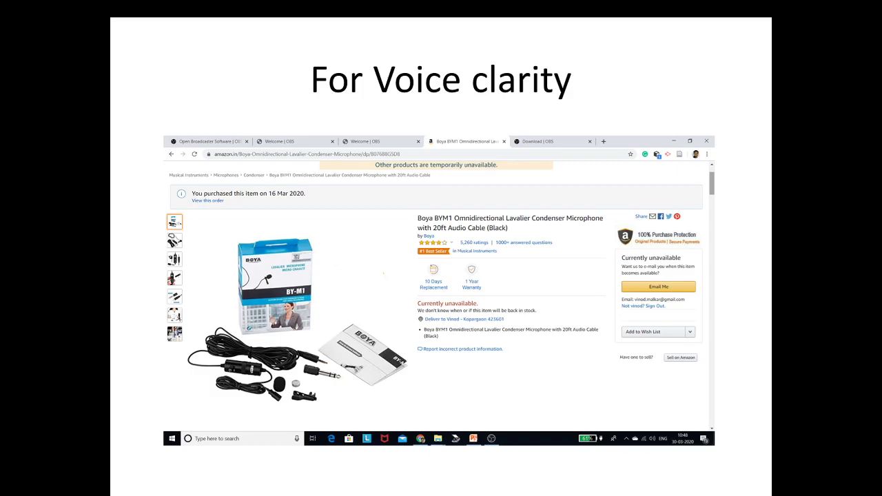
pyautogui.press('Right')
pyautogui.press('Left')
pyautogui.press('Escape')
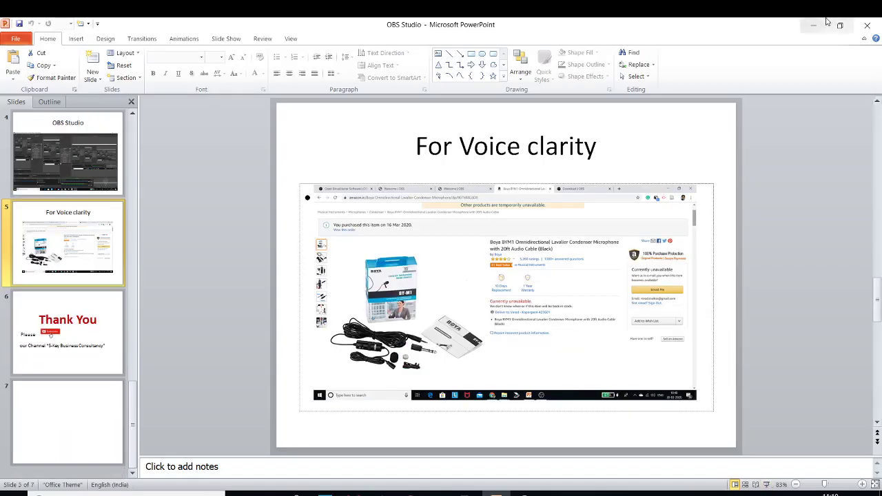
pyautogui.click(814, 25)
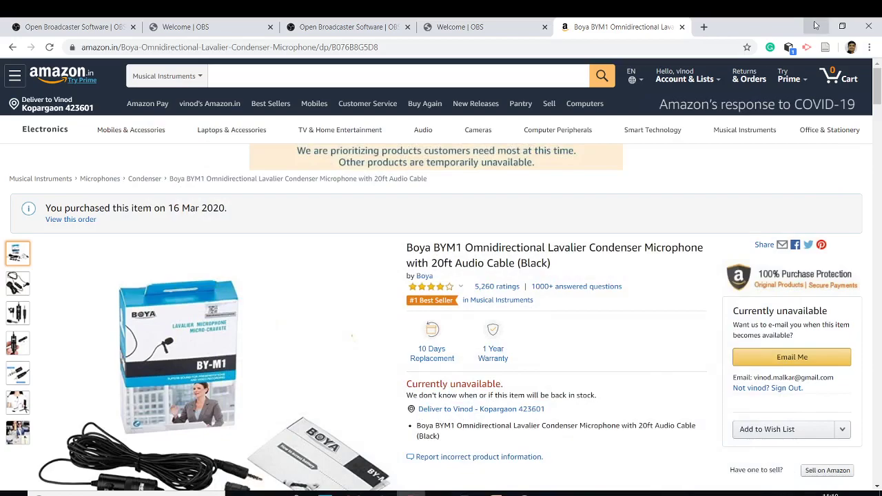
pyautogui.click(815, 24)
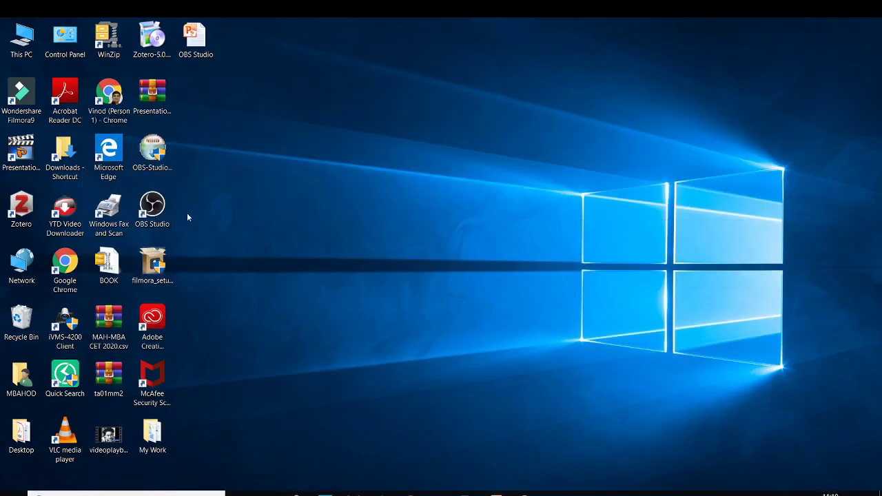
pyautogui.doubleClick(27, 42)
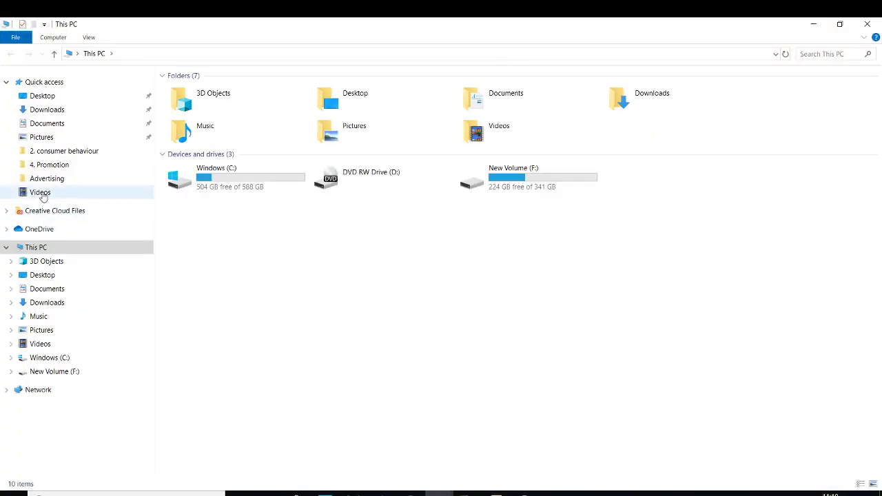
pyautogui.click(42, 196)
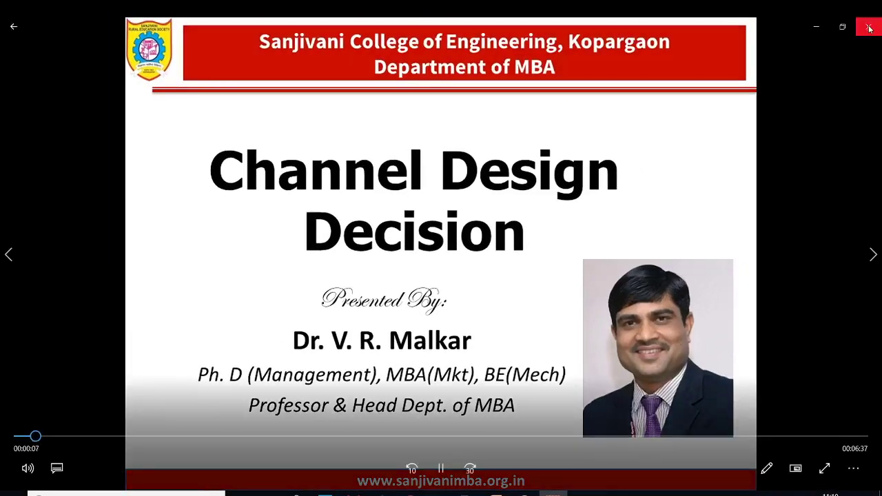
pyautogui.click(870, 28)
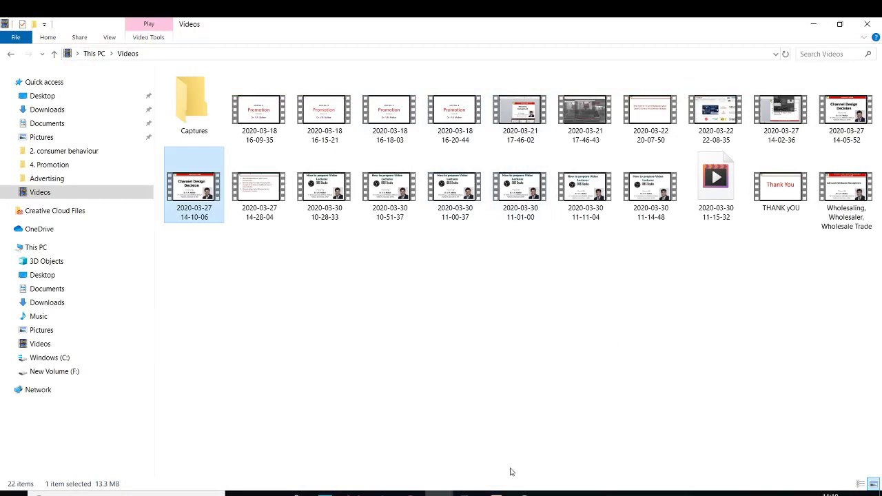
# Bring PowerPoint back and select slide 6, the 'Thank You' subscribe slide
pyautogui.click(482, 492)
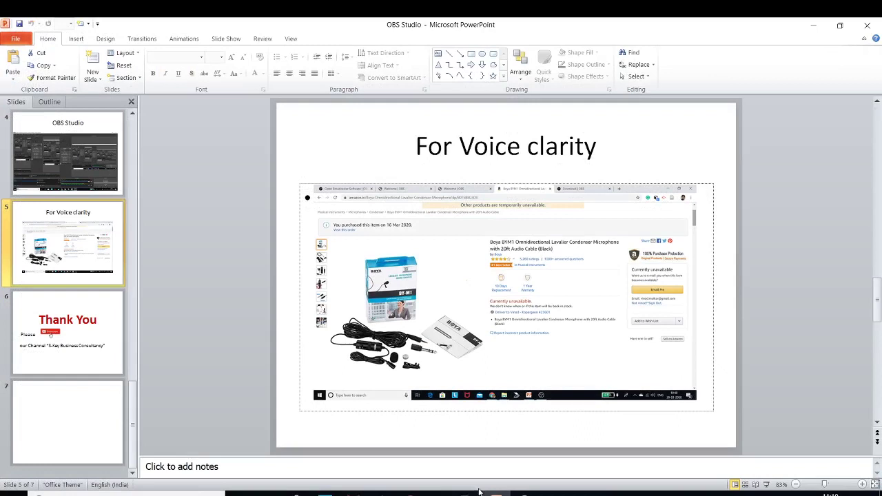
pyautogui.click(71, 333)
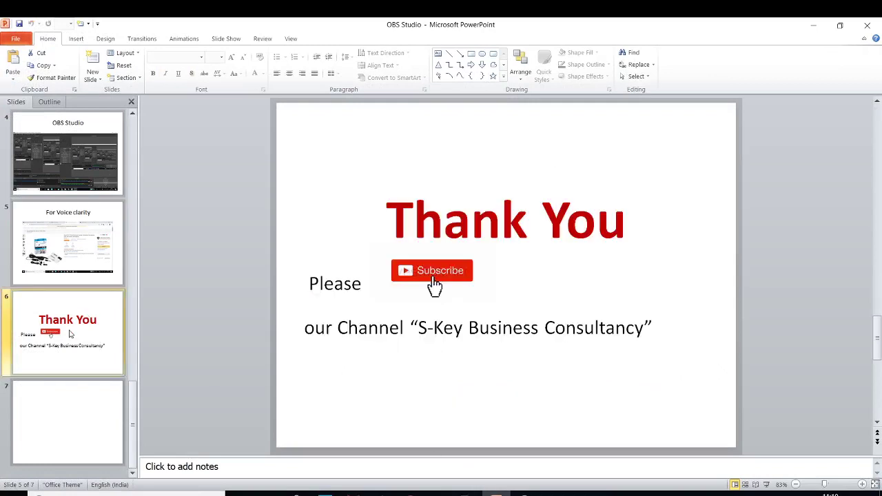